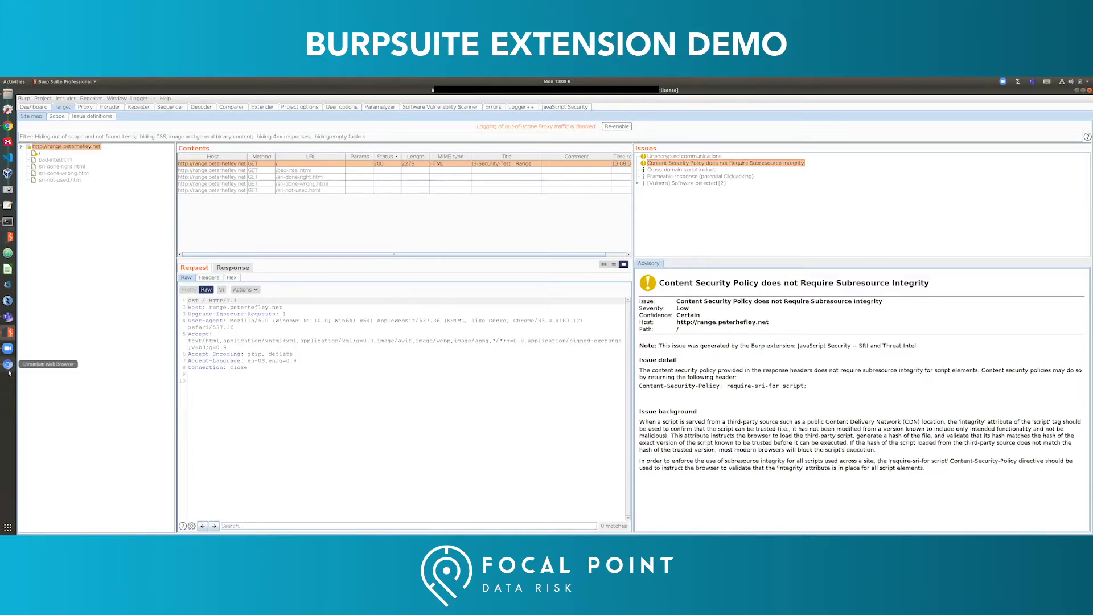
- Switch to Chromium, open the Done Right demo page and view its page source
left_click(39, 154)
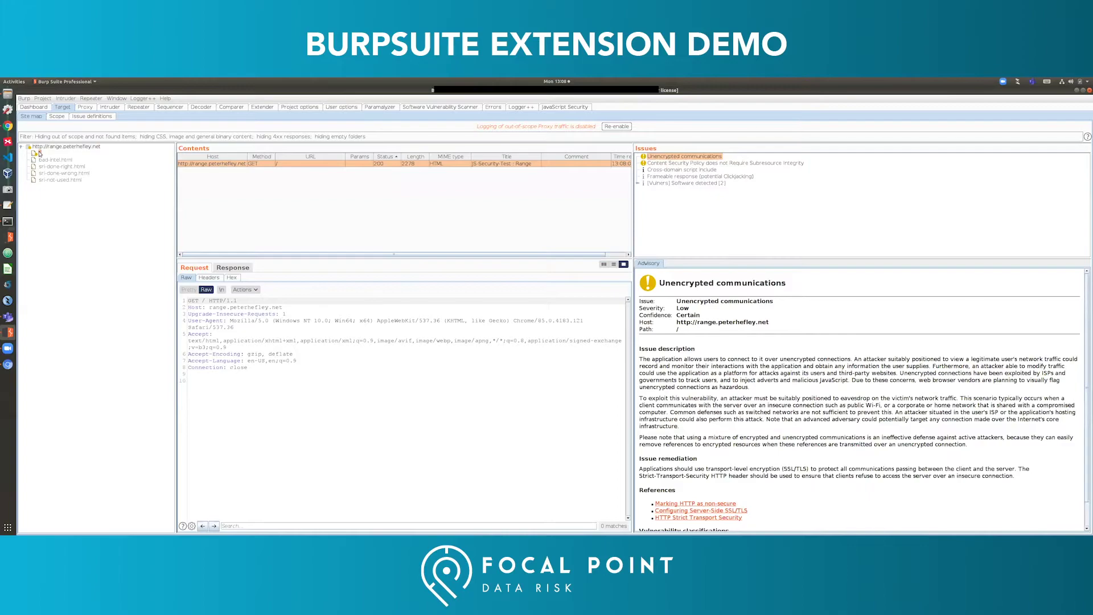
left_click(9, 364)
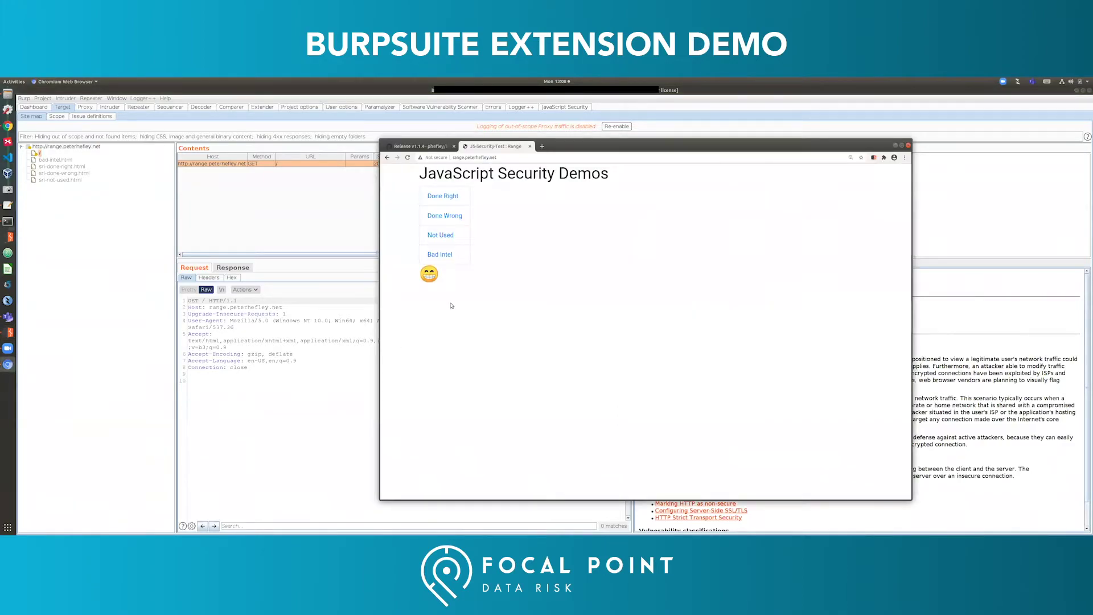
left_click(442, 196)
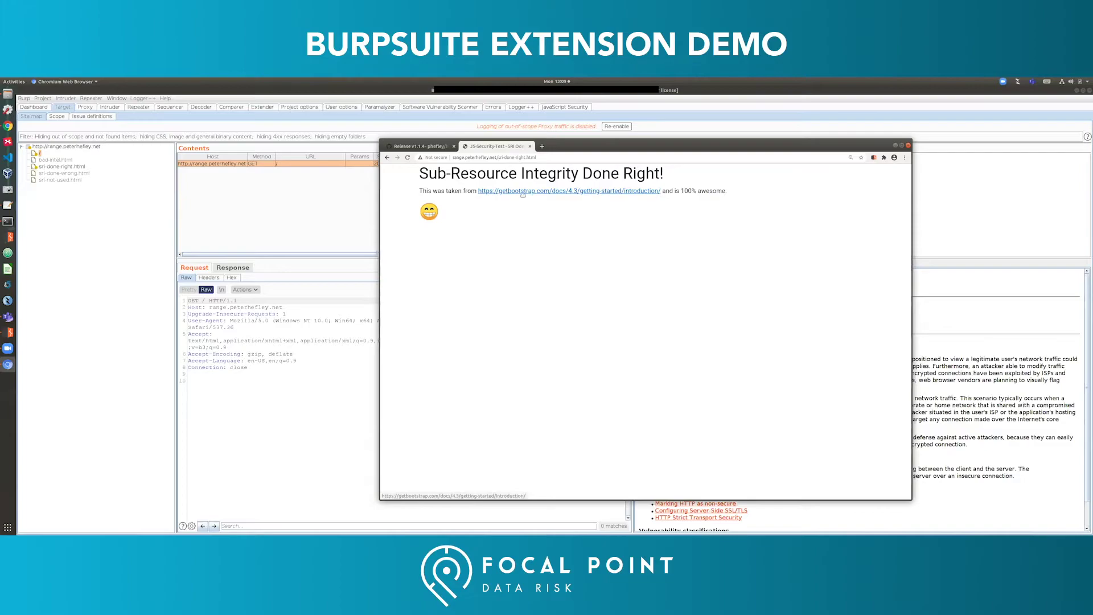
right_click(586, 263)
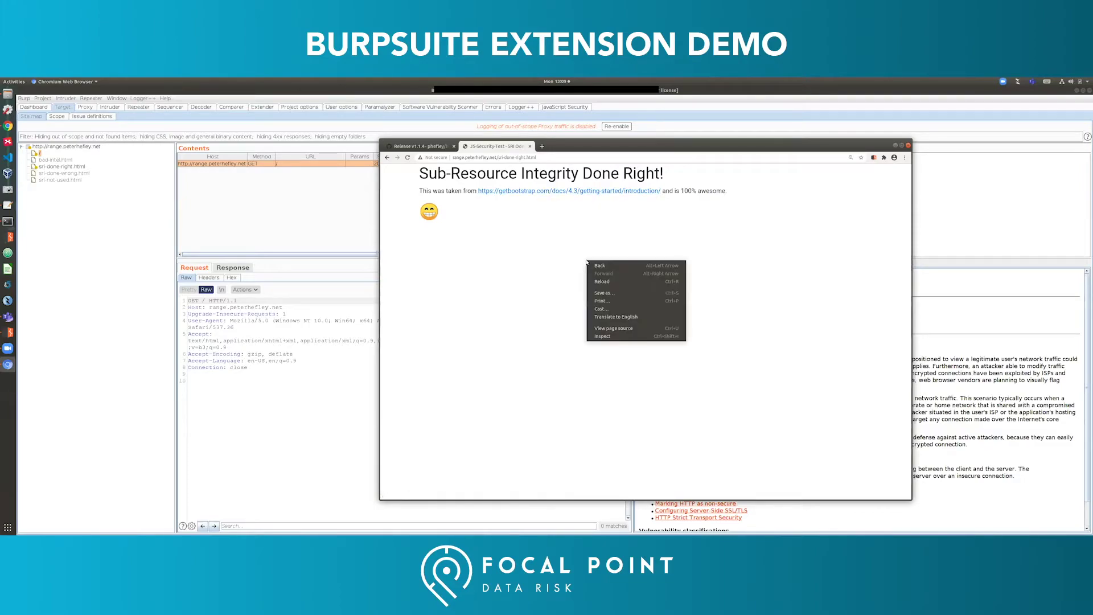
left_click(626, 328)
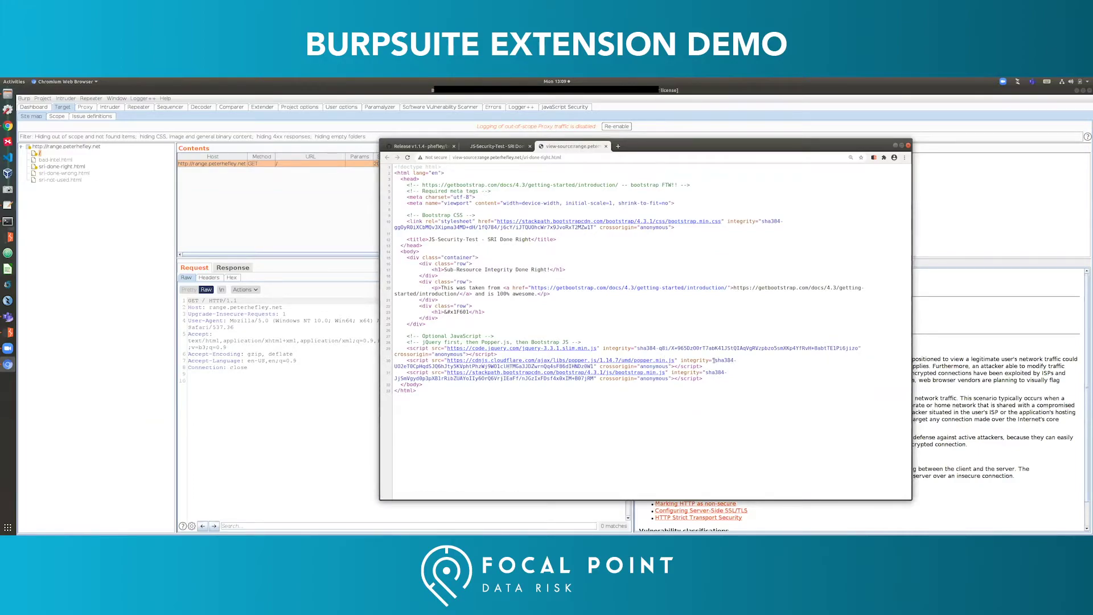
- Examine the popper.min.js integrity hash in the source and review the issues for sri-done-right.html in Burp Suite
left_click_drag(714, 360, 734, 370)
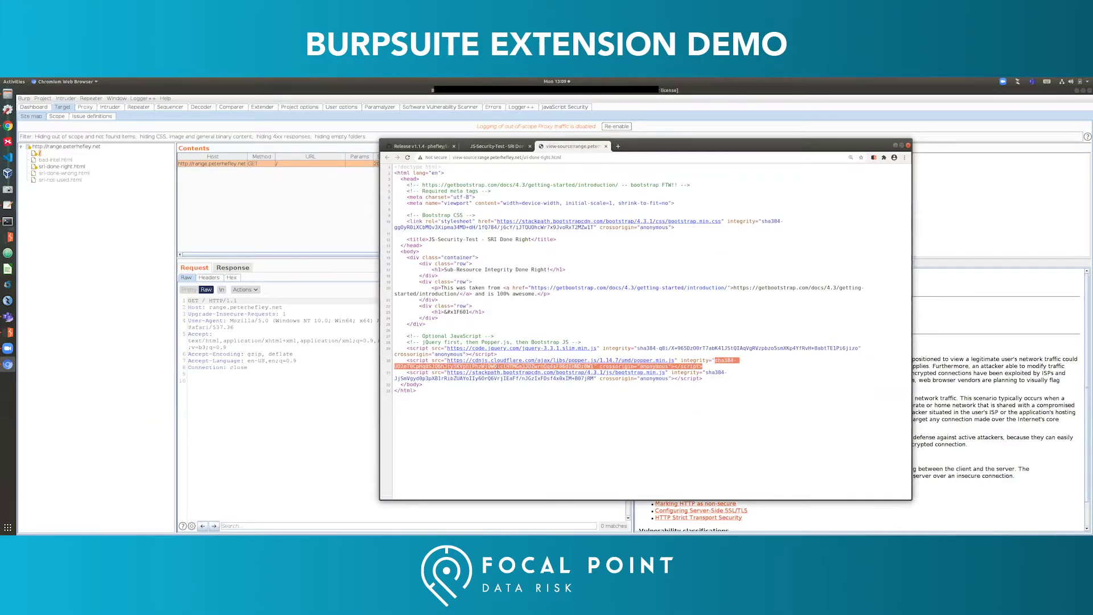
double_click(498, 366)
left_click(420, 366)
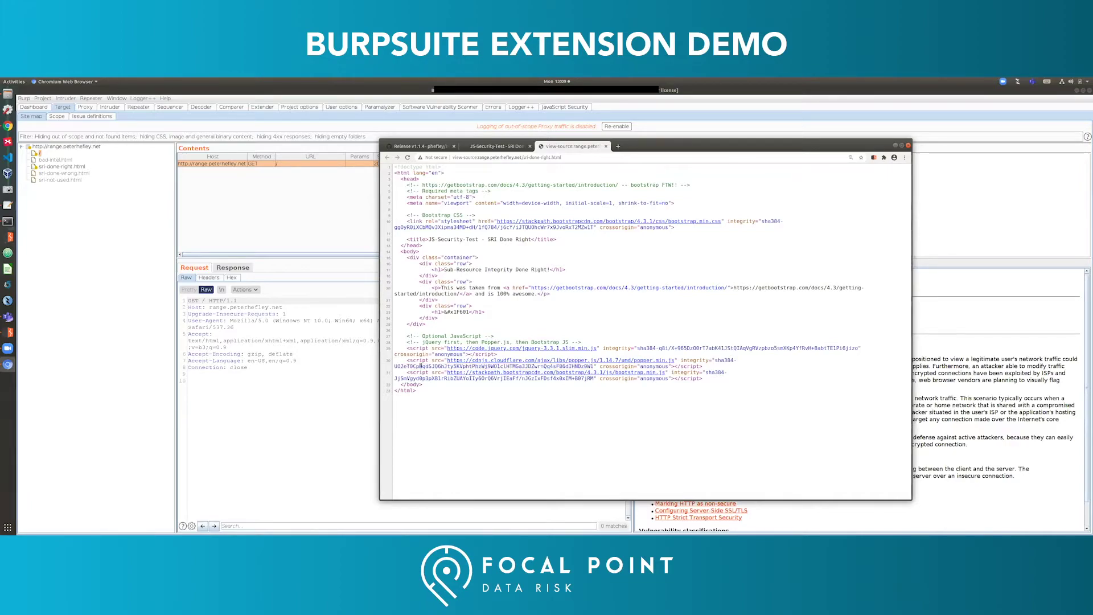
left_click(69, 169)
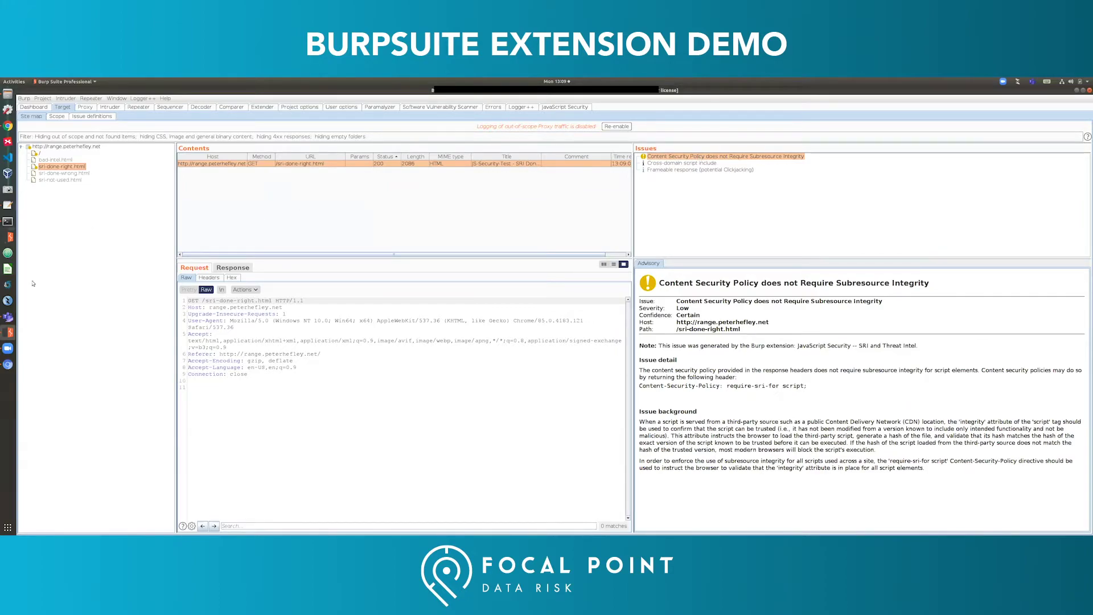
- Open the Done Wrong demo page in Chromium and examine the end of the last script's integrity hash in its source
left_click(8, 365)
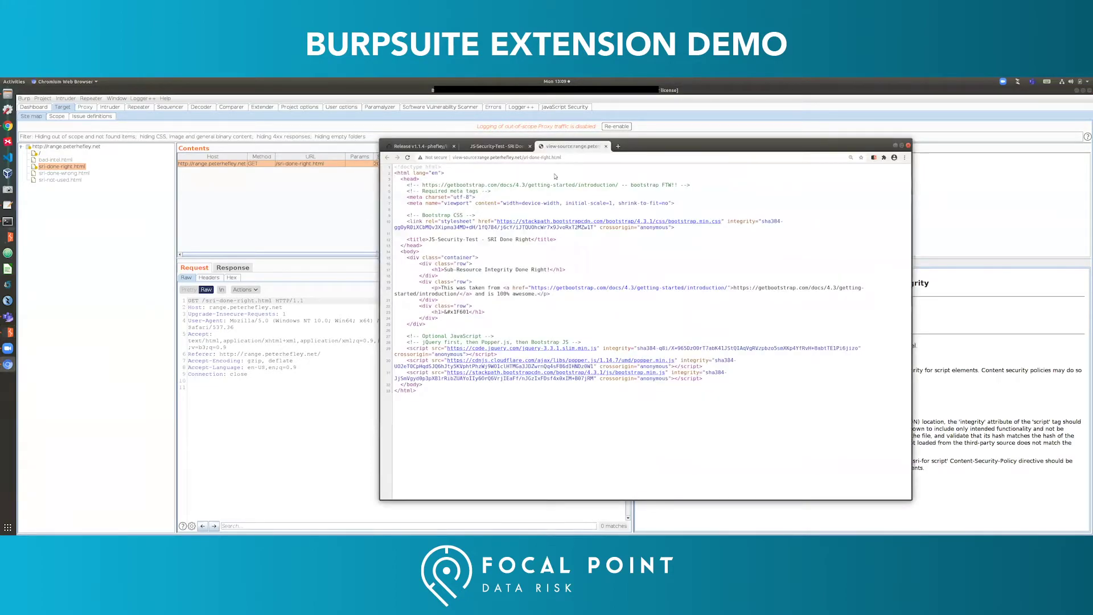
left_click(605, 146)
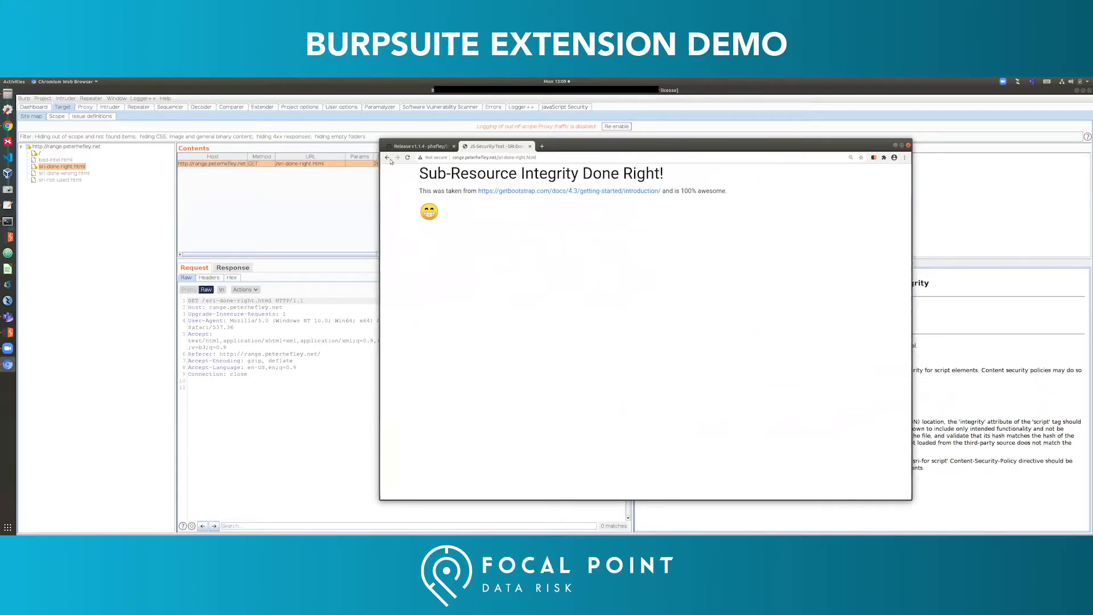
left_click(389, 160)
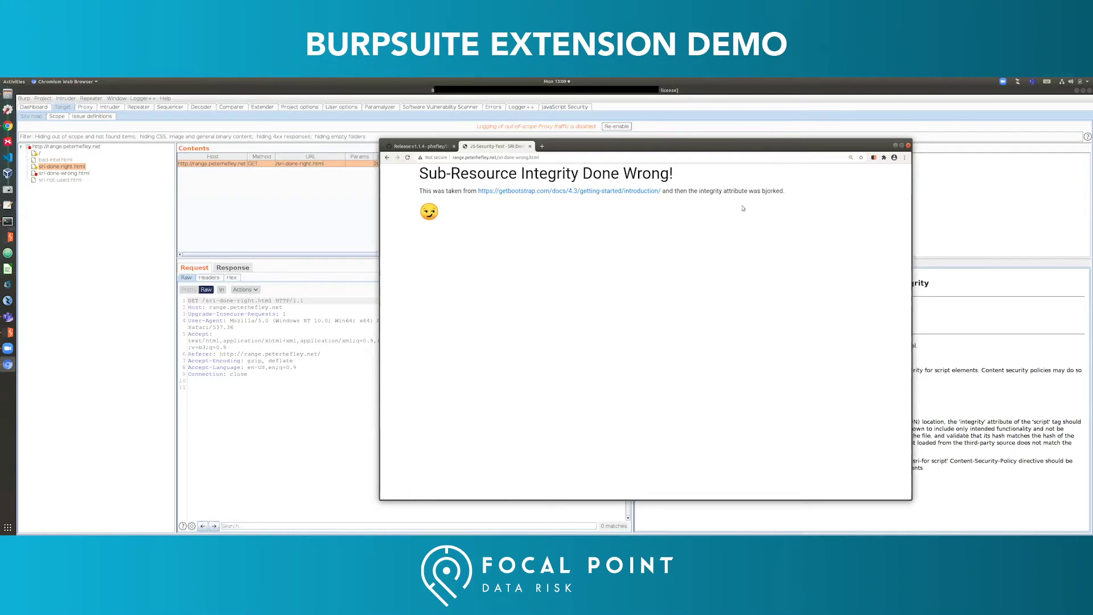
right_click(605, 349)
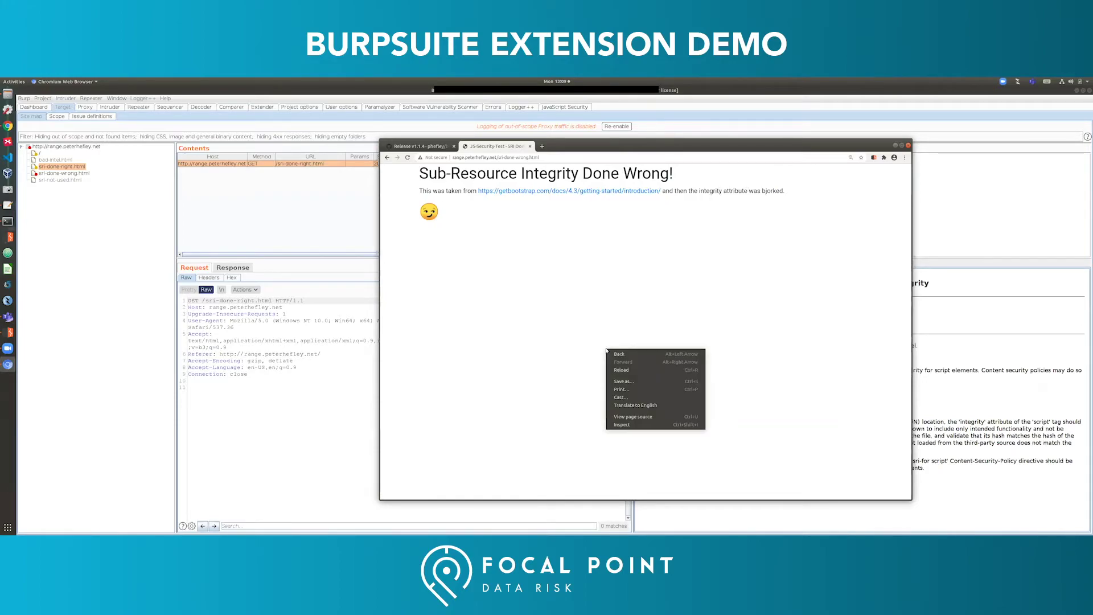
left_click(629, 417)
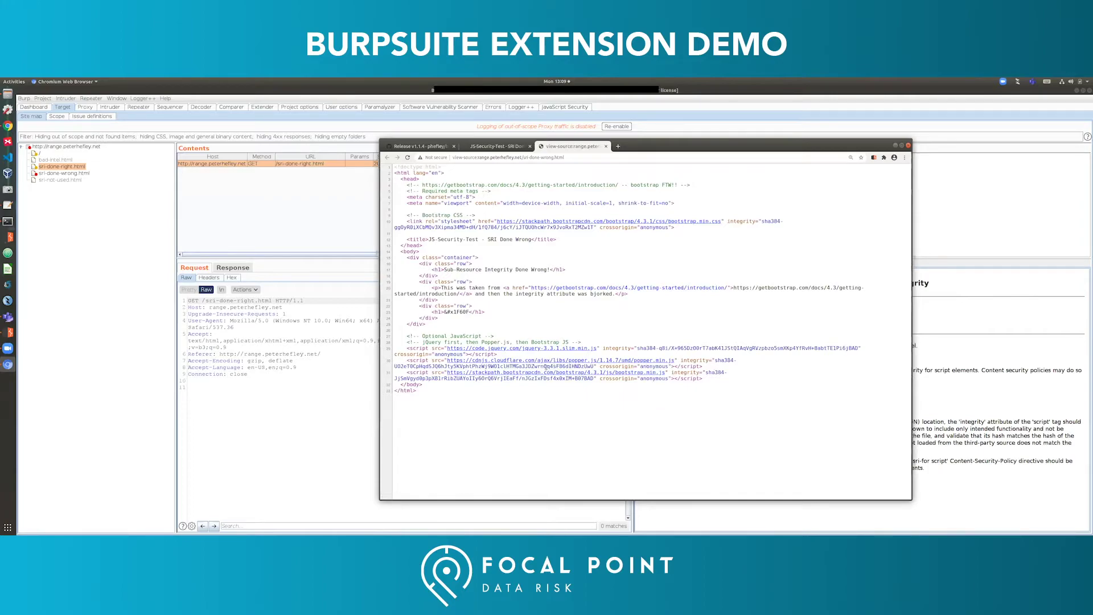
left_click_drag(583, 378, 594, 380)
- In Burp Suite, open the first JavaScript Subresource Integrity Failure instance for sri-done-wrong.html
left_click(65, 173)
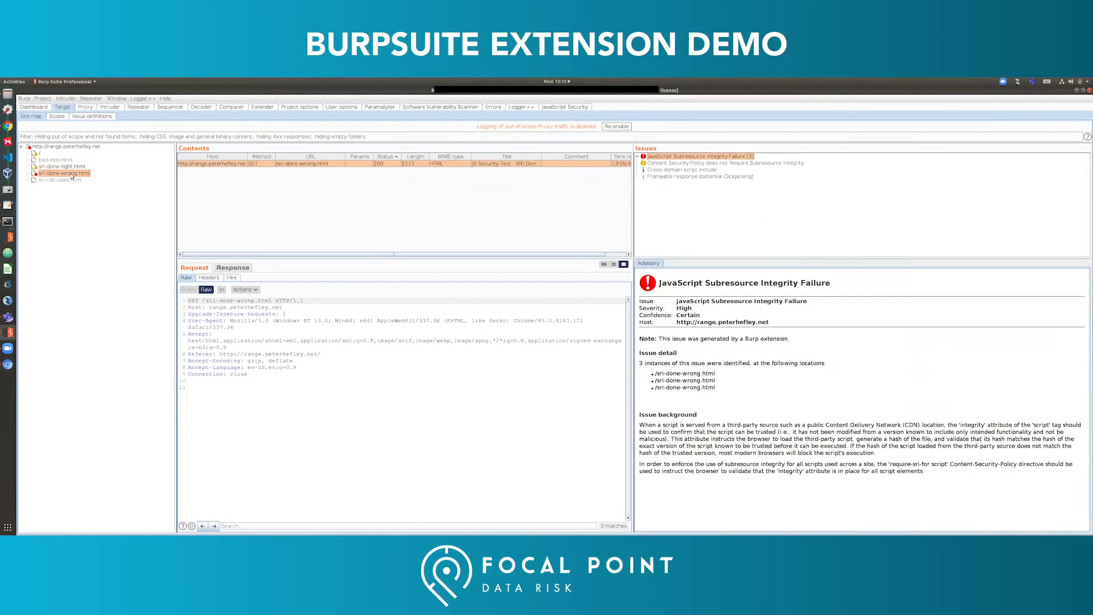
left_click(637, 157)
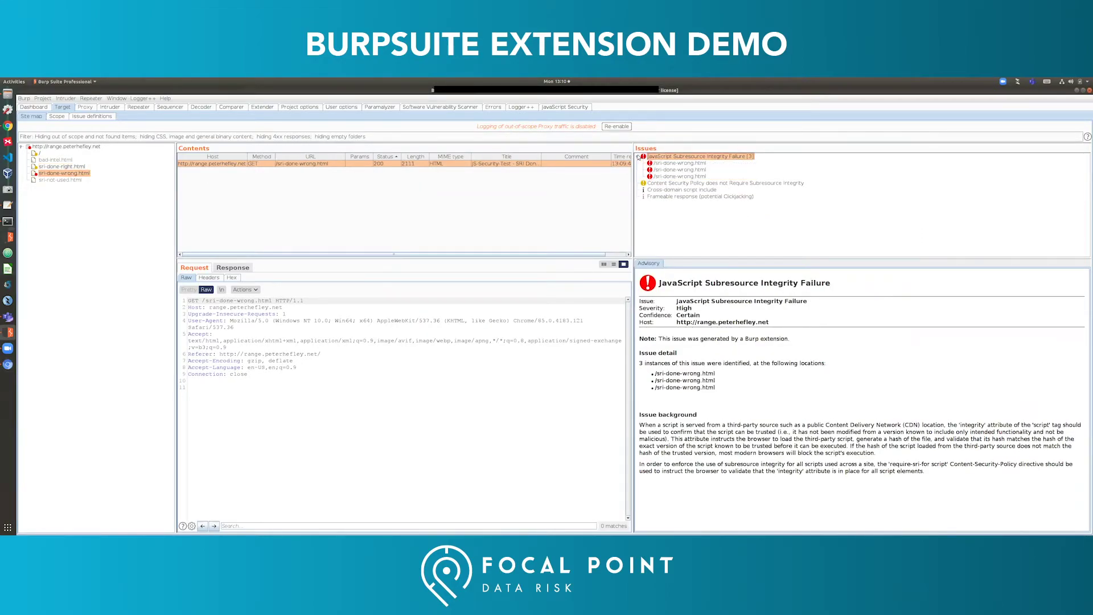
left_click(693, 164)
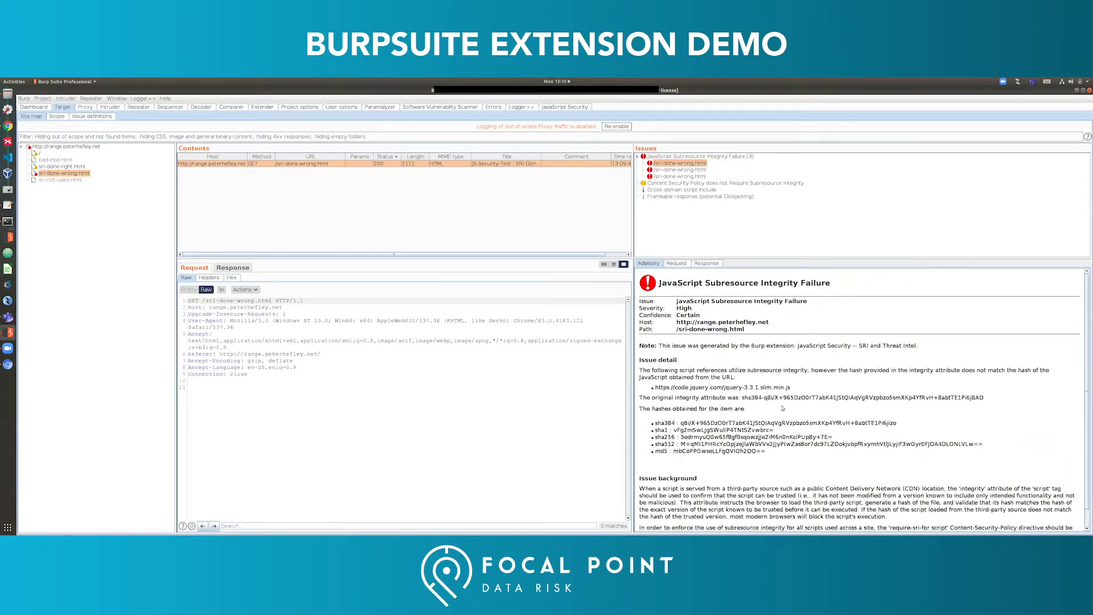
- Compare the original integrity attribute with the sha384 hash obtained for jquery-3.3.1.slim.min.js in the advisory
left_click_drag(971, 398, 985, 401)
left_click_drag(676, 423, 765, 451)
left_click(753, 432)
left_click_drag(680, 423, 898, 425)
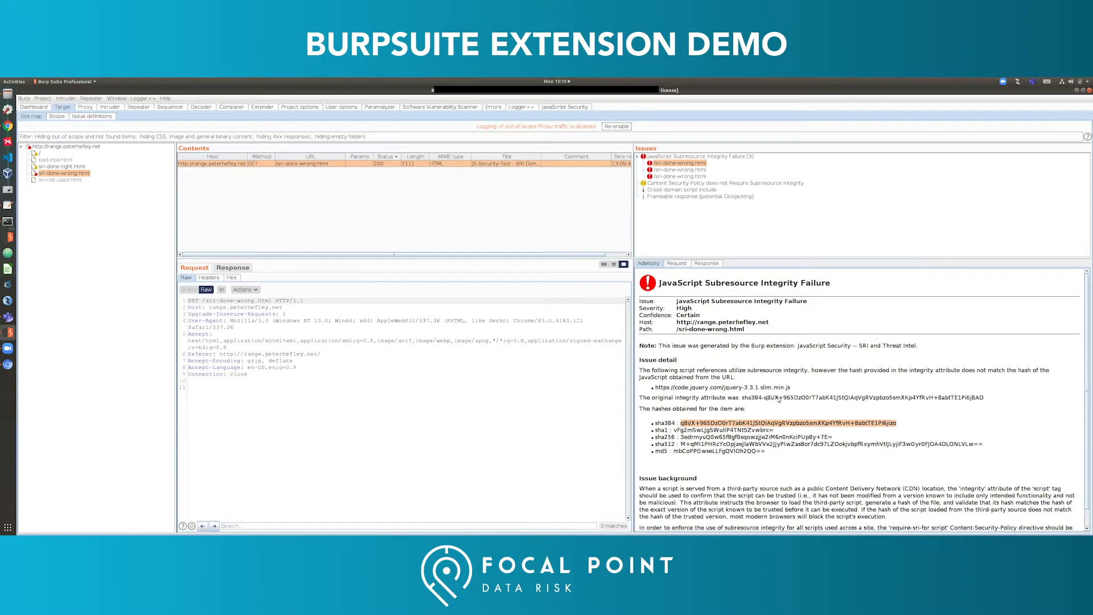
left_click_drag(764, 398, 987, 400)
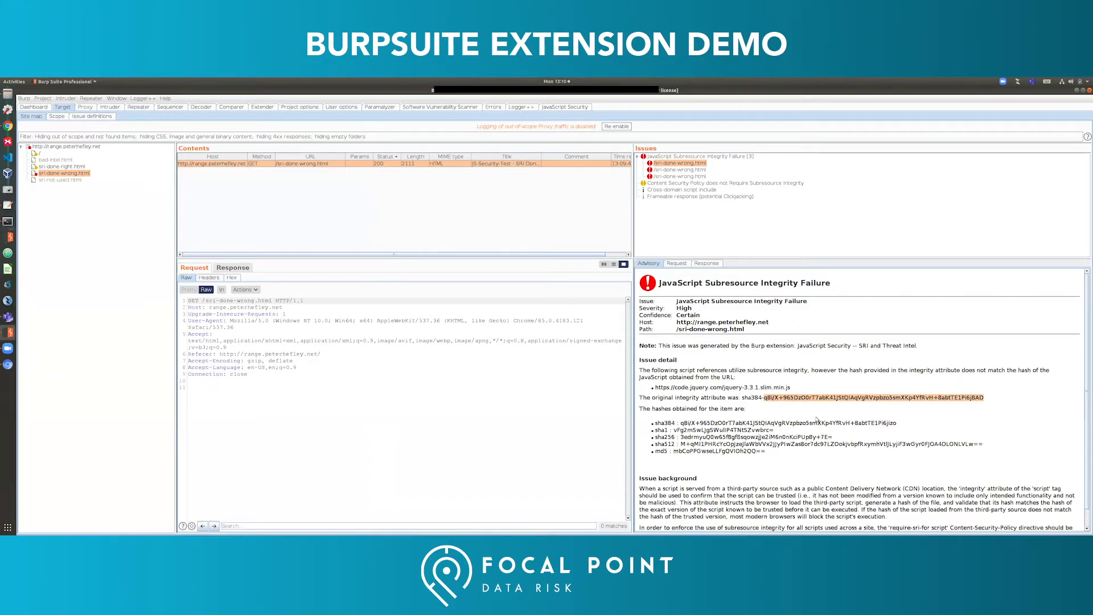
- Return to the demo list in Chromium, open the Not Used page and view its page source
left_click(8, 364)
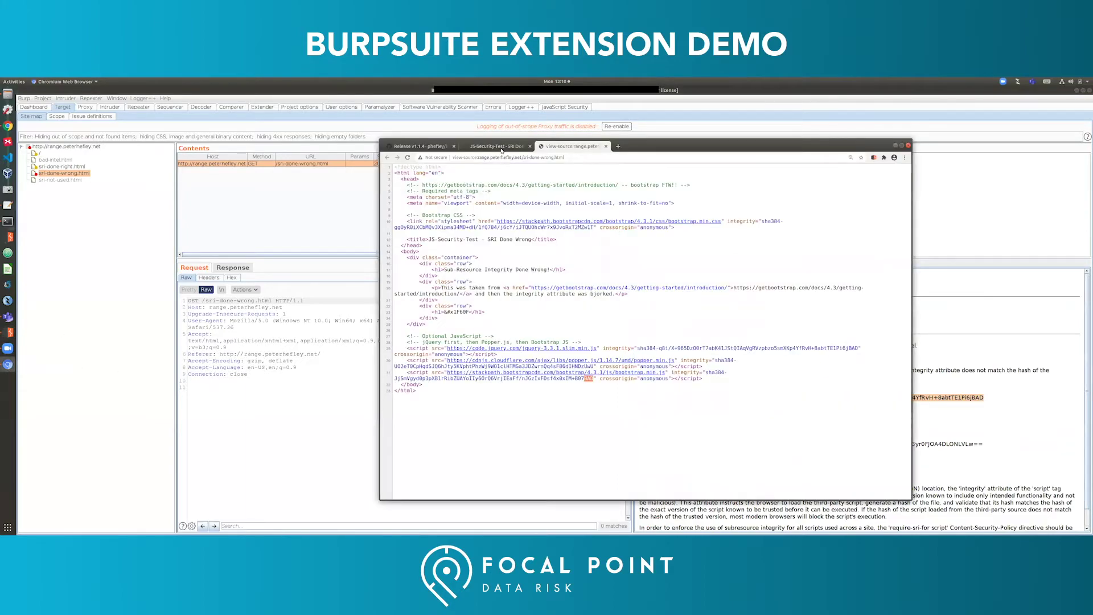
left_click(498, 146)
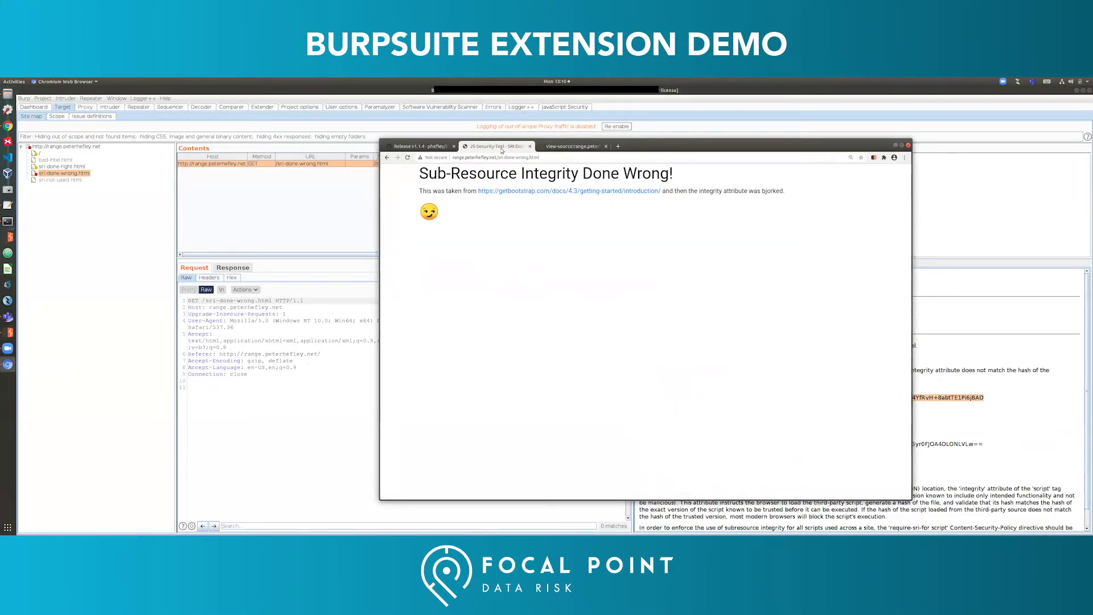
left_click(386, 158)
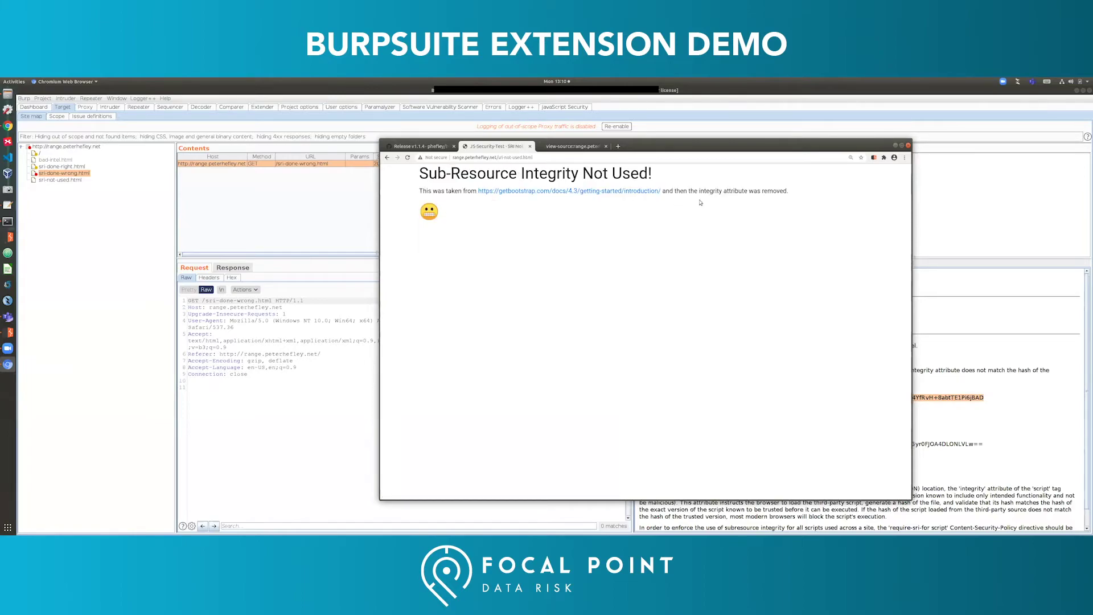
right_click(681, 313)
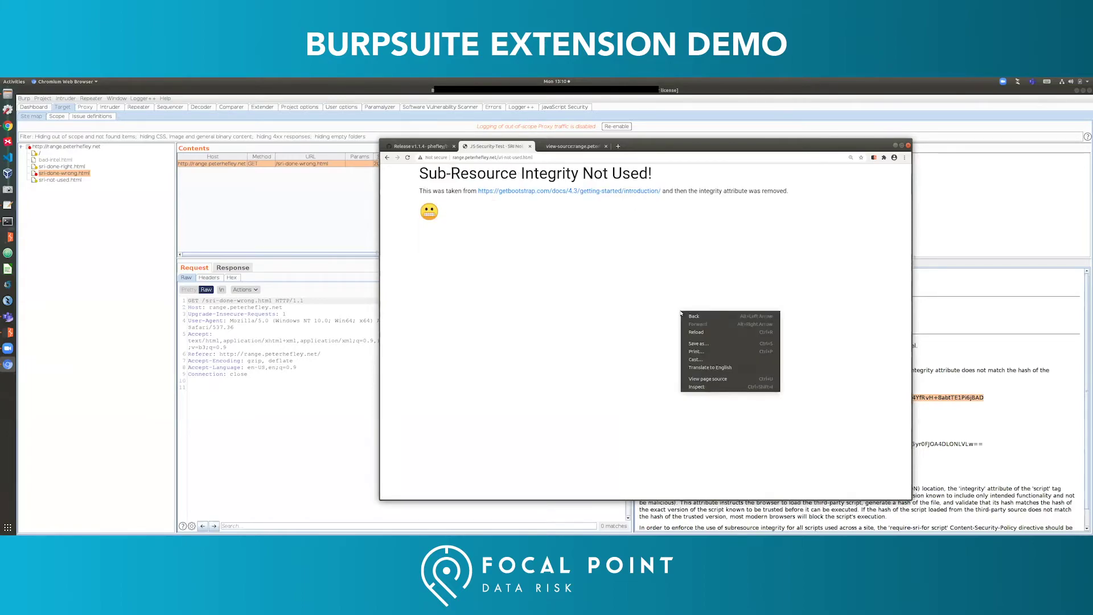
left_click(705, 379)
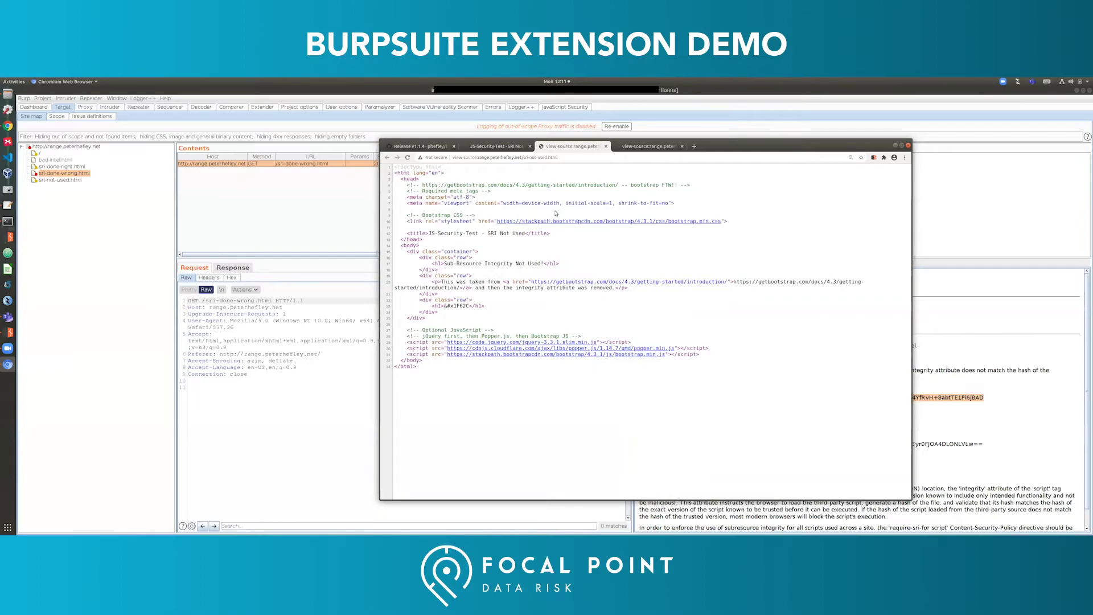
- In Burp Suite, open the first JavaScript Element Missing Subresource Integrity Attribute instance for sri-not-used.html
left_click(57, 180)
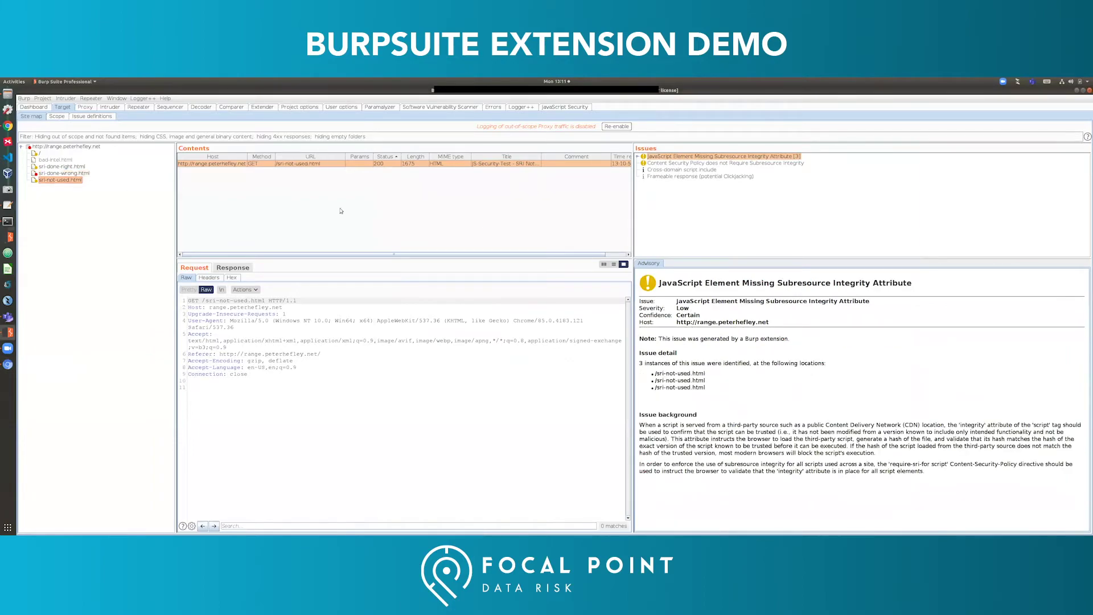
left_click(637, 157)
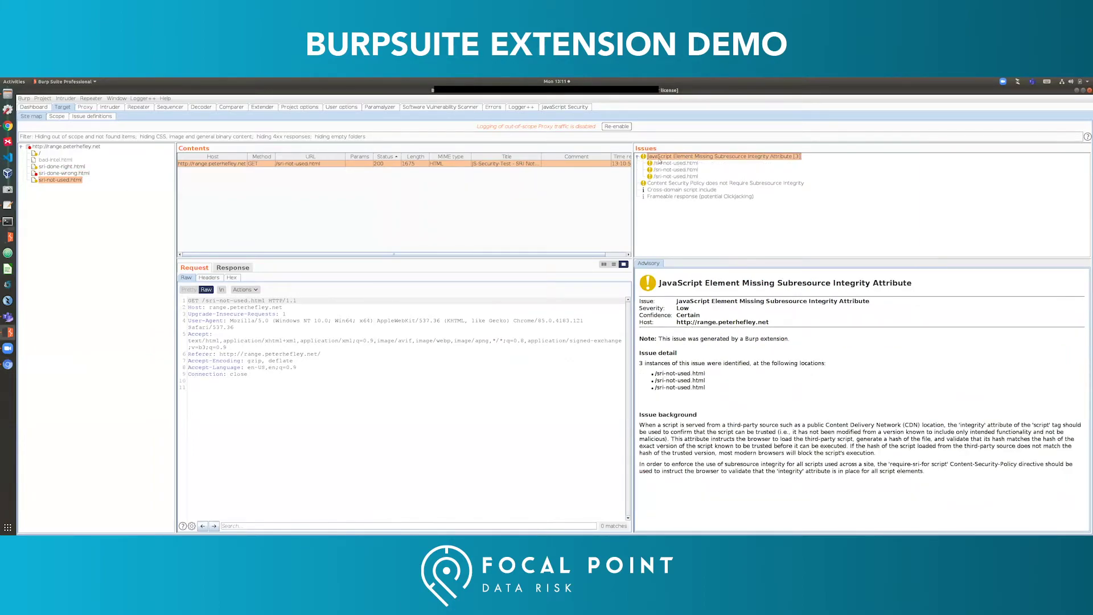
left_click(690, 163)
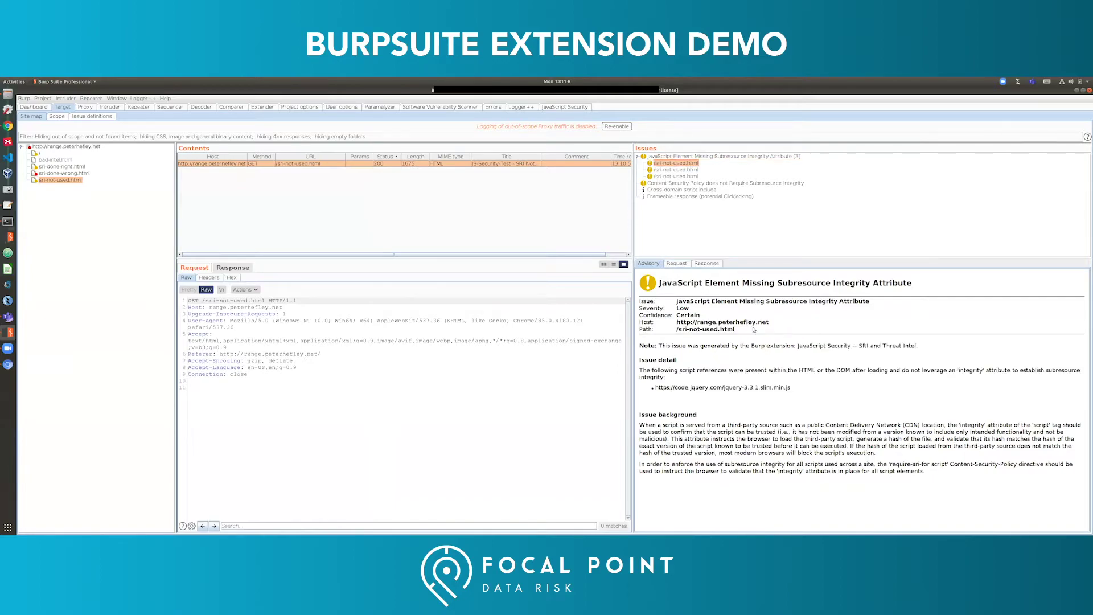
- Check the script references in the Not Used page source against the individual missing-attribute instances in Burp Suite
left_click(7, 365)
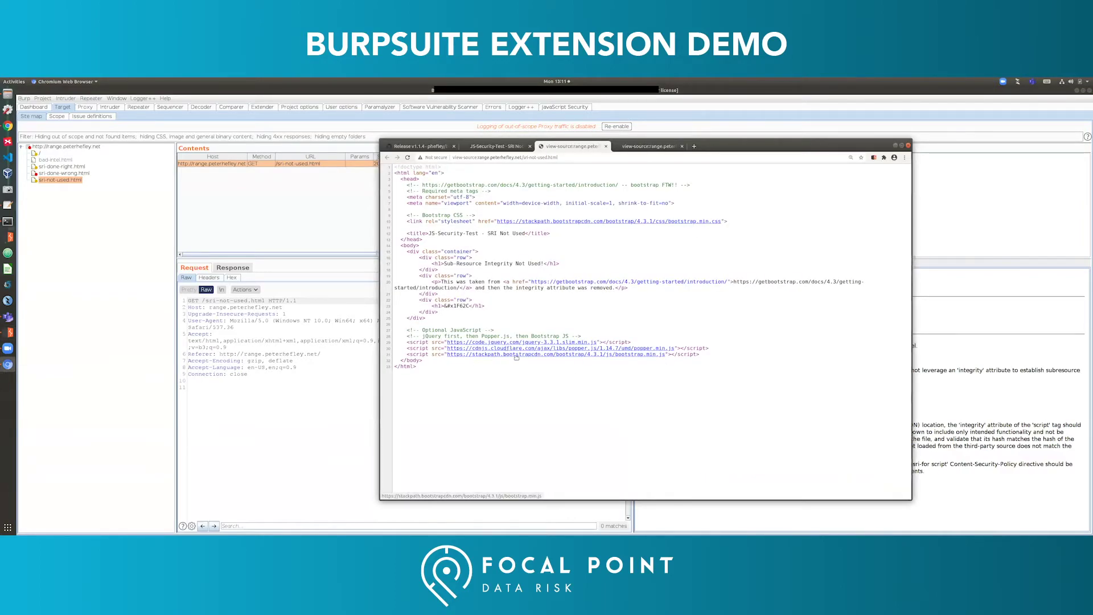
left_click(939, 300)
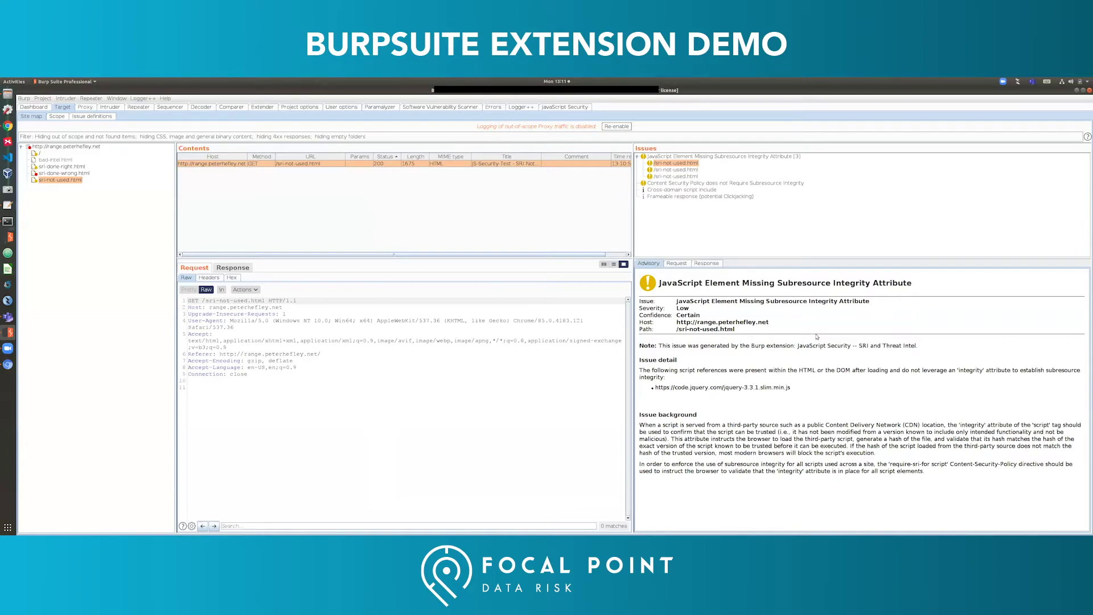
left_click(672, 170)
left_click(675, 177)
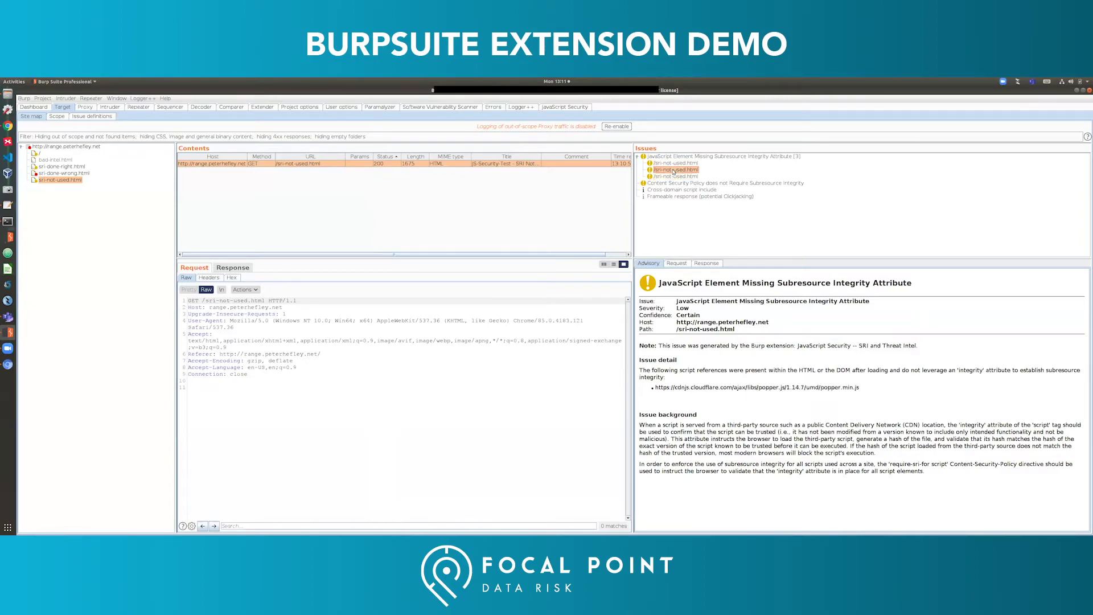
left_click(673, 163)
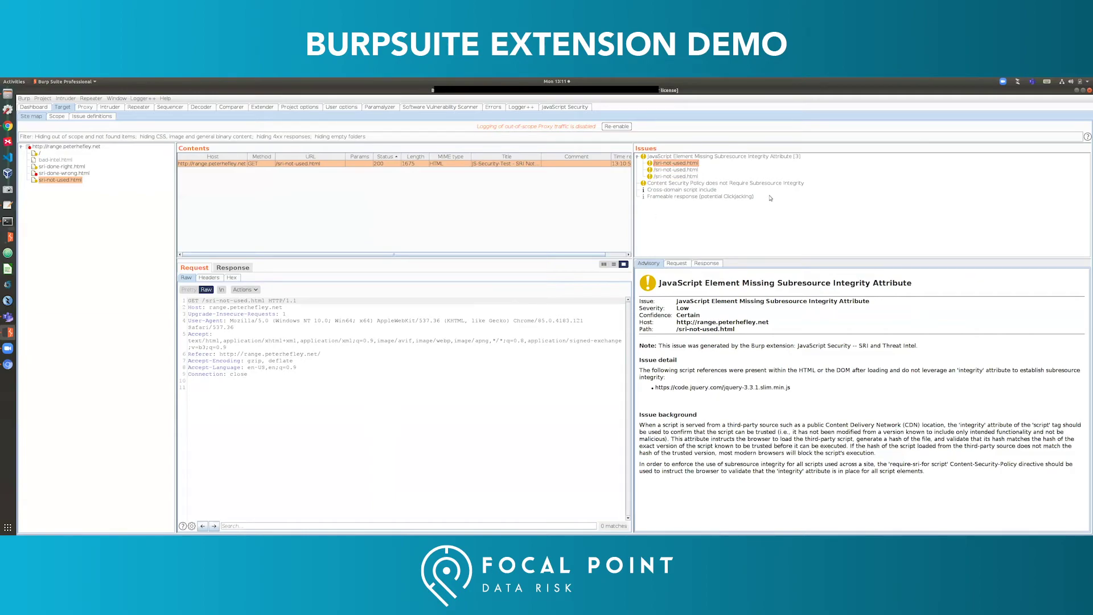
- In Chromium, close the page source tabs and open the Bad Intel page from the demo list
left_click(7, 364)
left_click(605, 146)
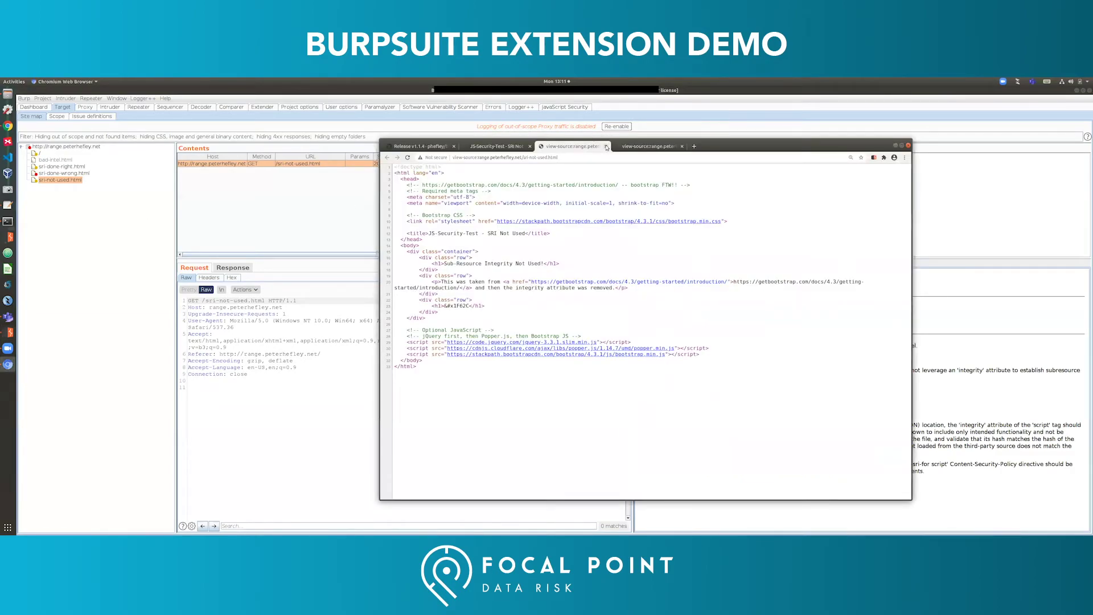
left_click(606, 146)
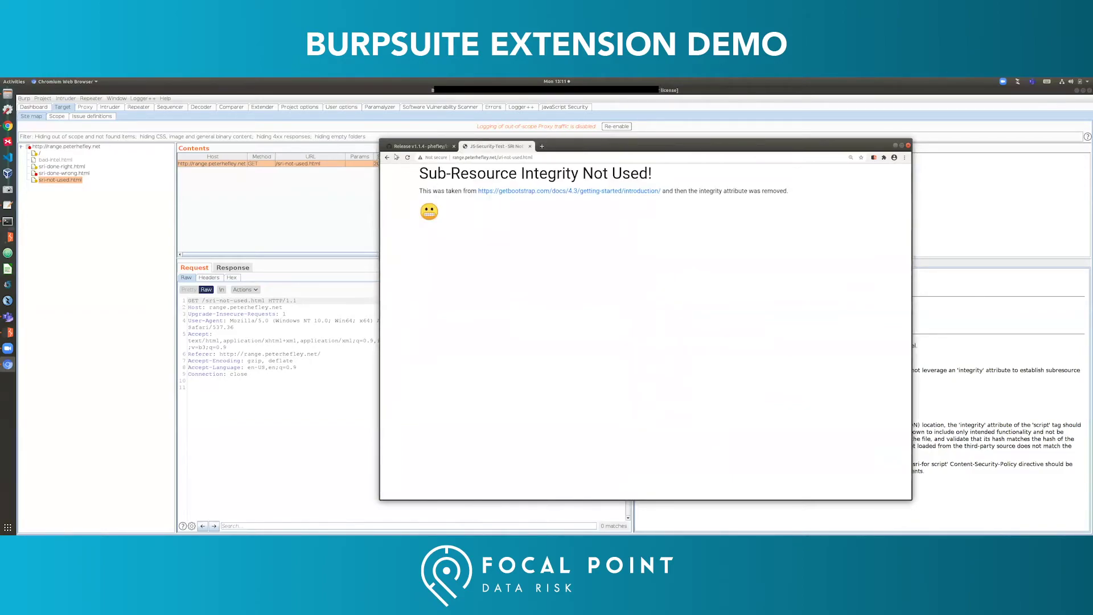
left_click(388, 160)
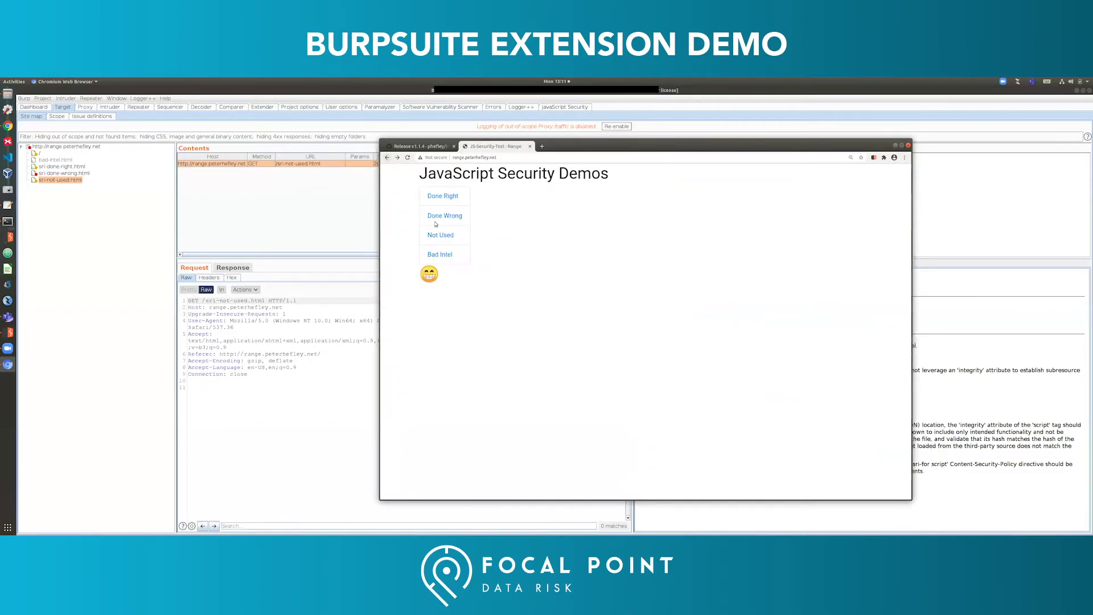
left_click(439, 256)
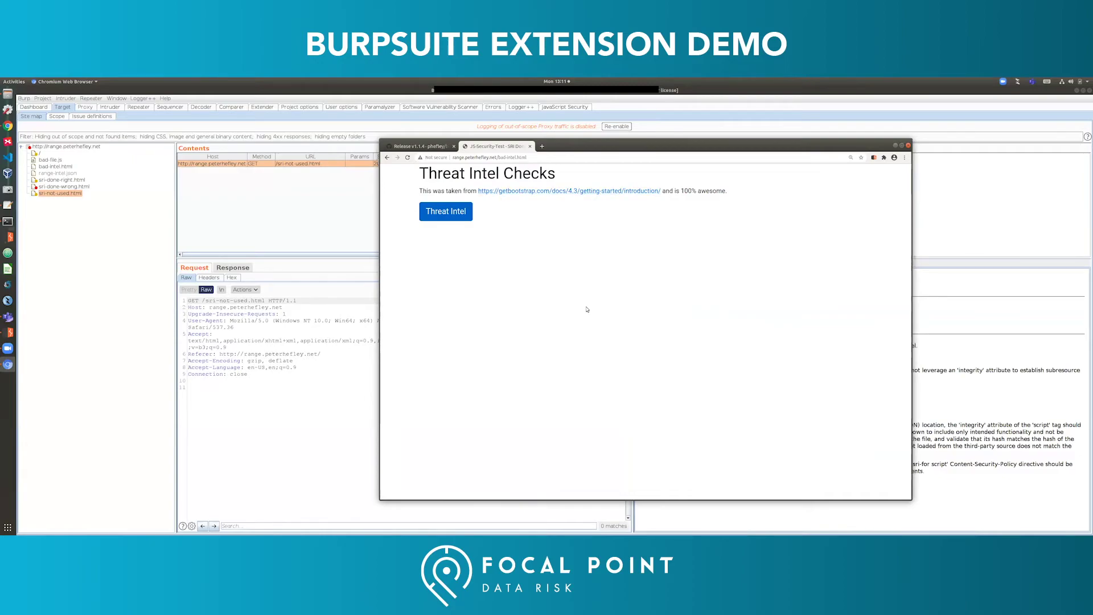
- Save the file linked by Threat Intel, range-intel.json, to disk
right_click(450, 212)
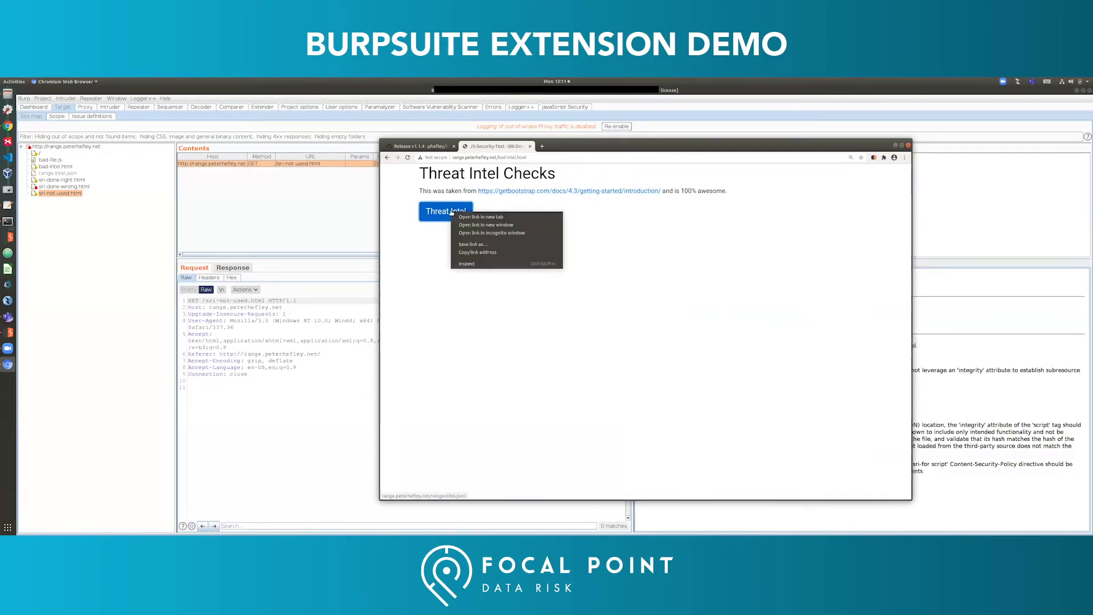
left_click(464, 244)
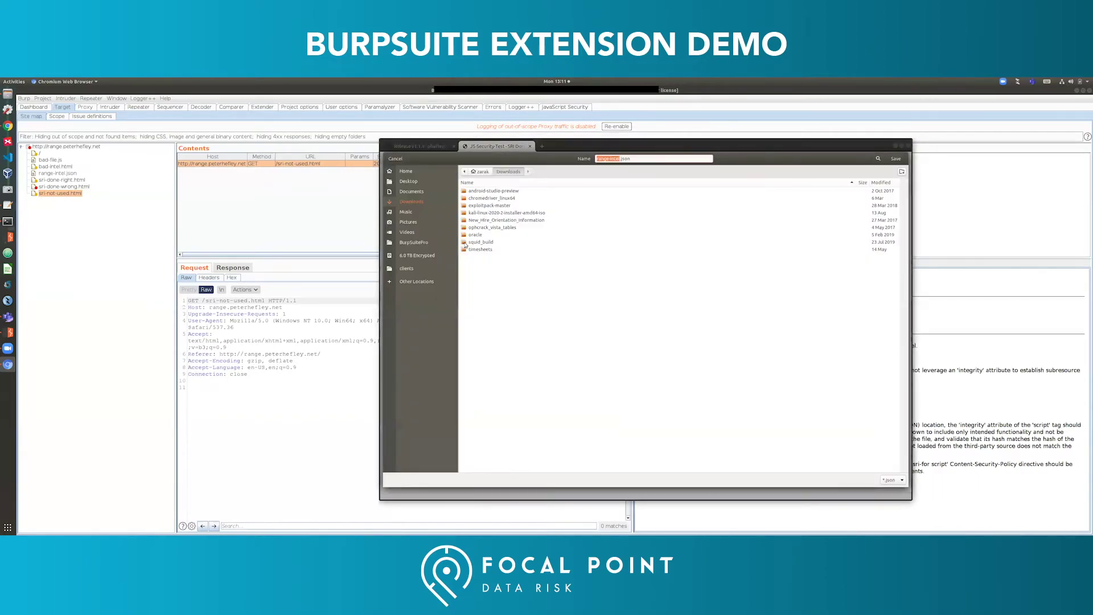